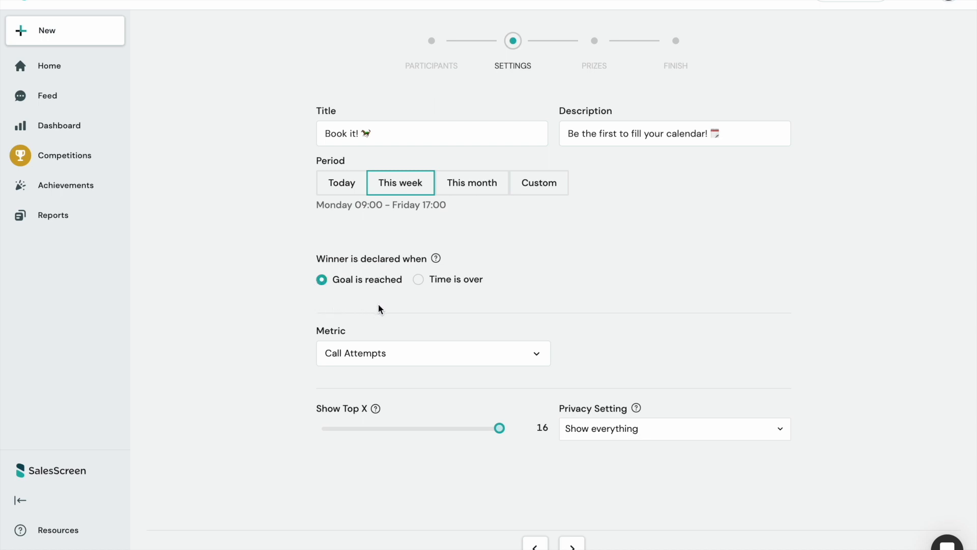
Set the competition's winner to be declared when time is over
left_click(419, 281)
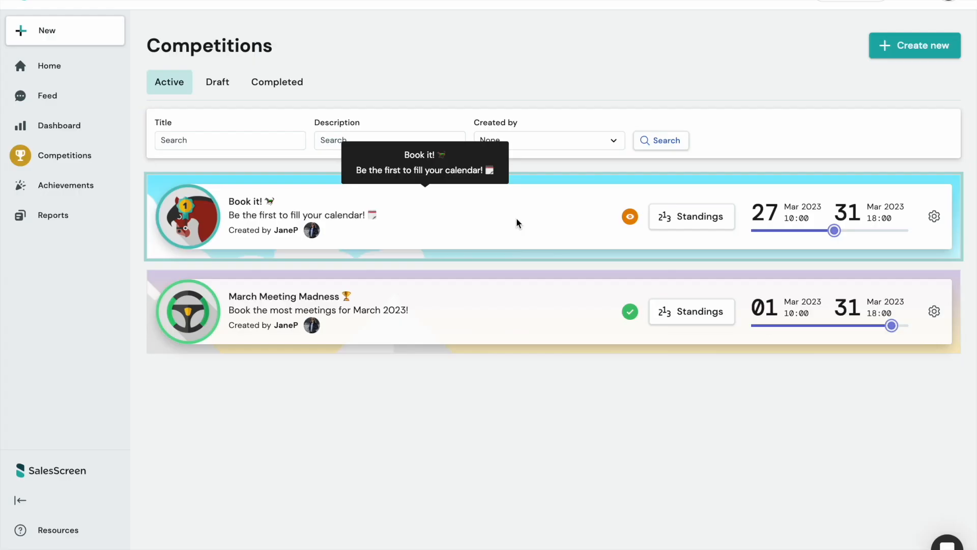
Open the Book it! competition from the active list and view its Top standings
left_click(516, 219)
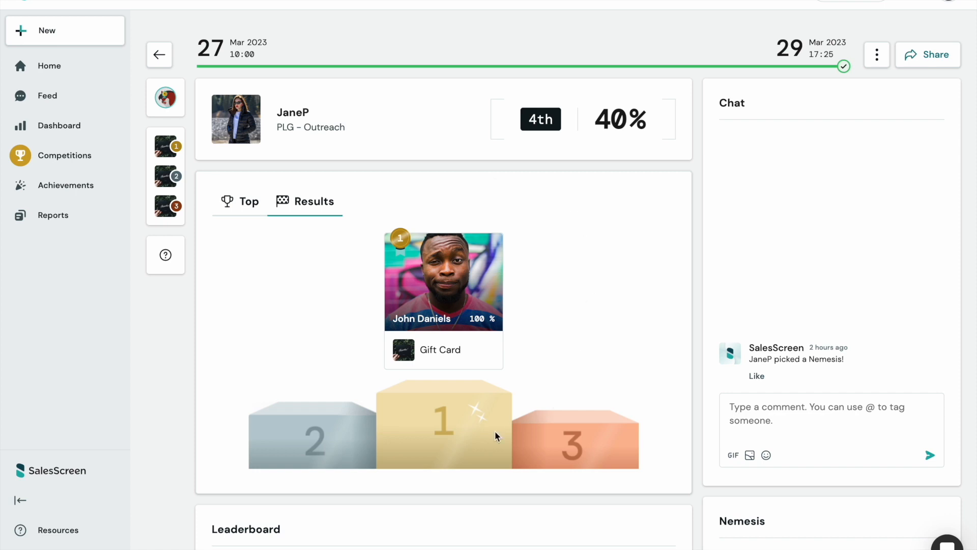
left_click(243, 203)
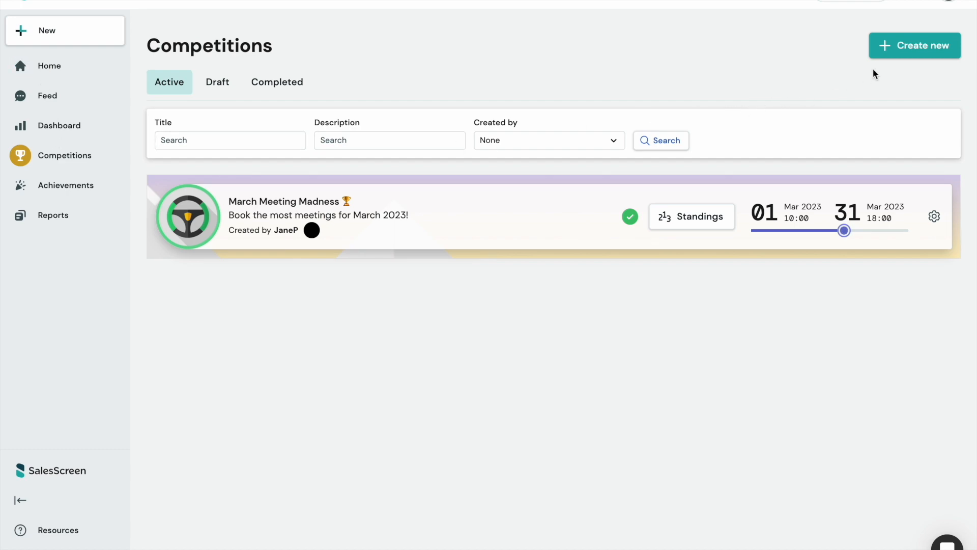
Start a new competition and choose the Custom targets type
left_click(912, 51)
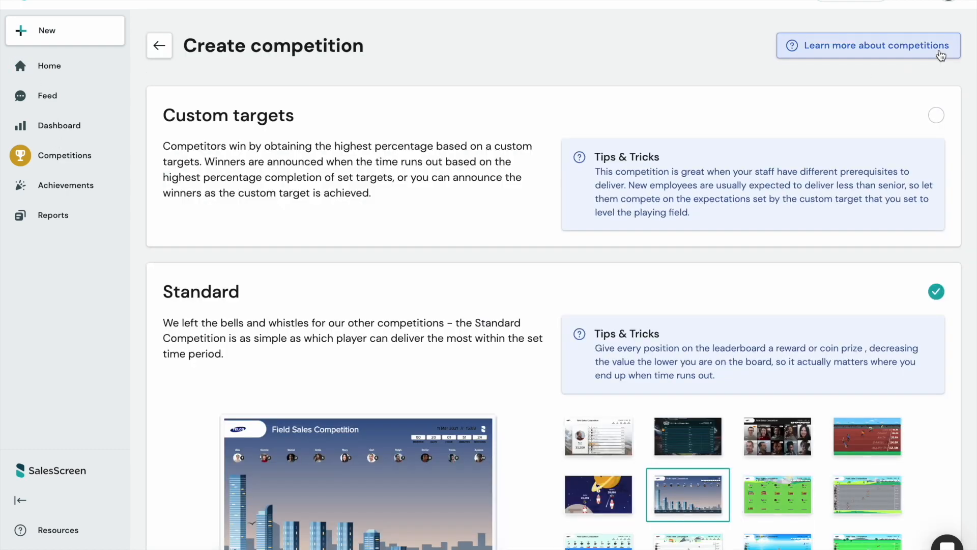
left_click(936, 117)
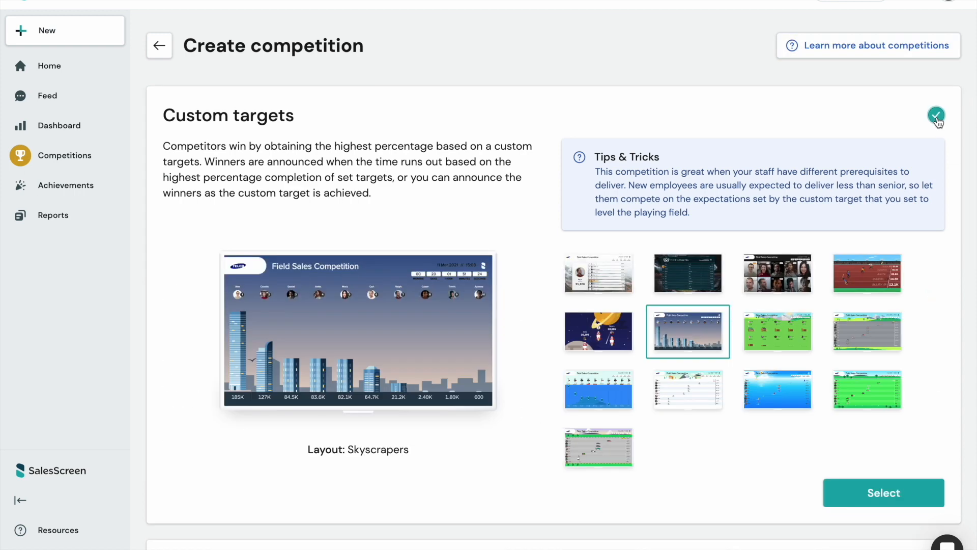
Preview several layouts for the Custom targets competition, including Running, Skyscrapers and Skiing
left_click(879, 336)
left_click(867, 264)
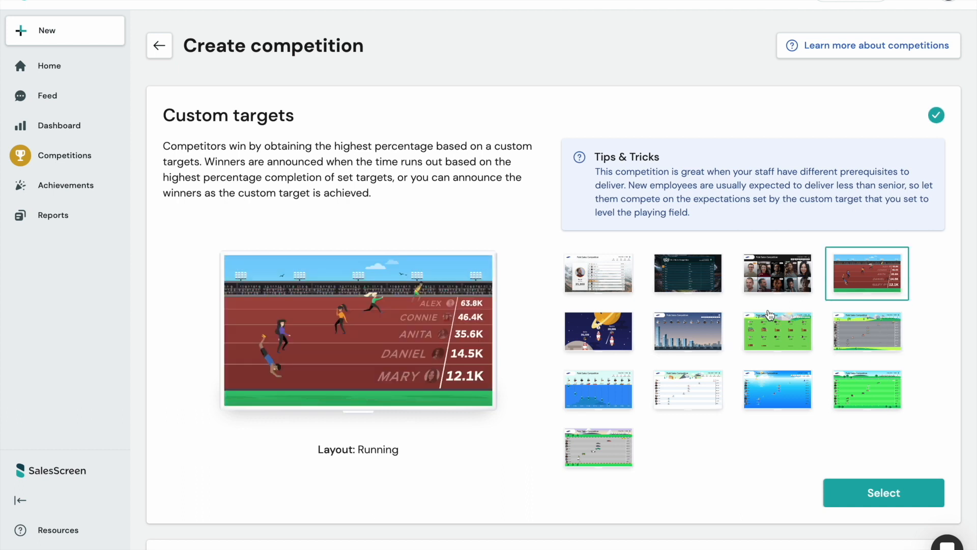
left_click(709, 334)
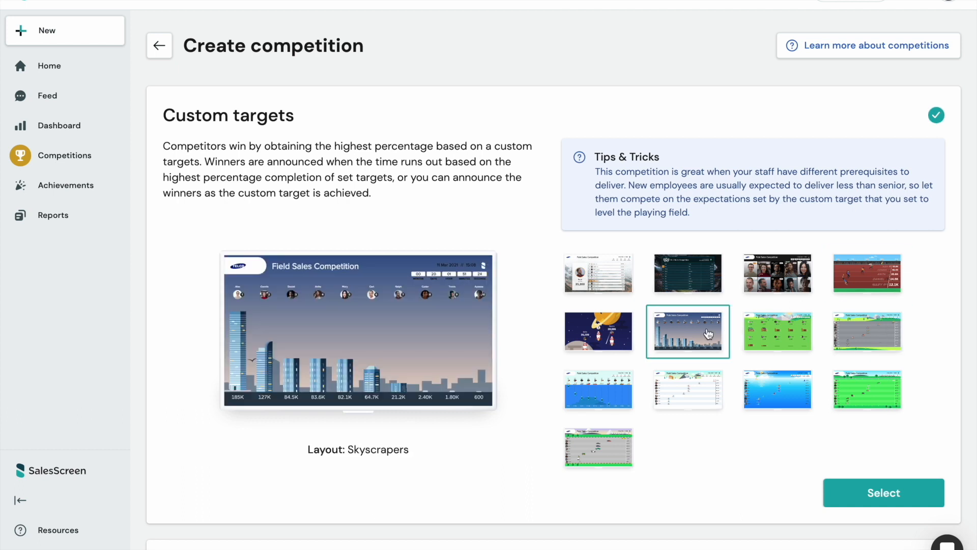
left_click(696, 396)
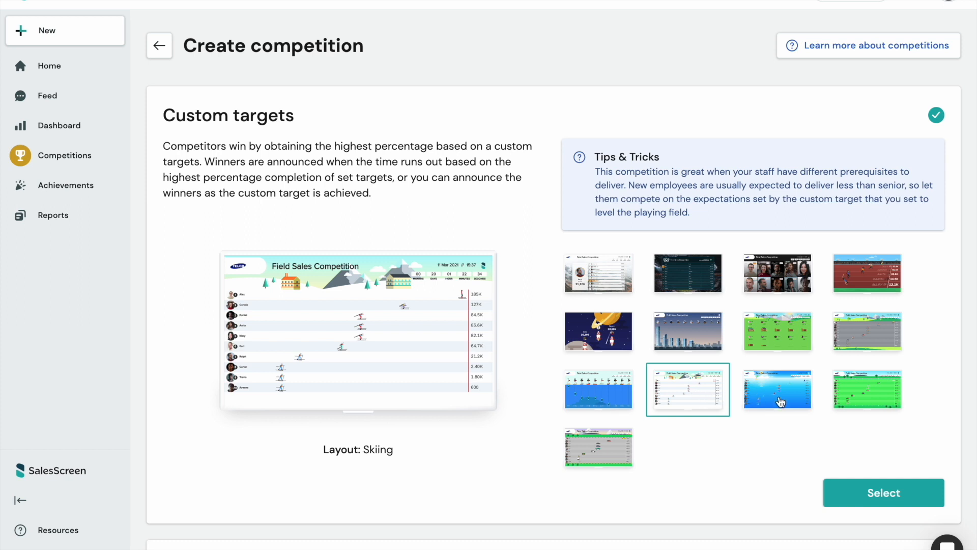
Select the Horses layout for the Custom targets competition and proceed with it
left_click(856, 397)
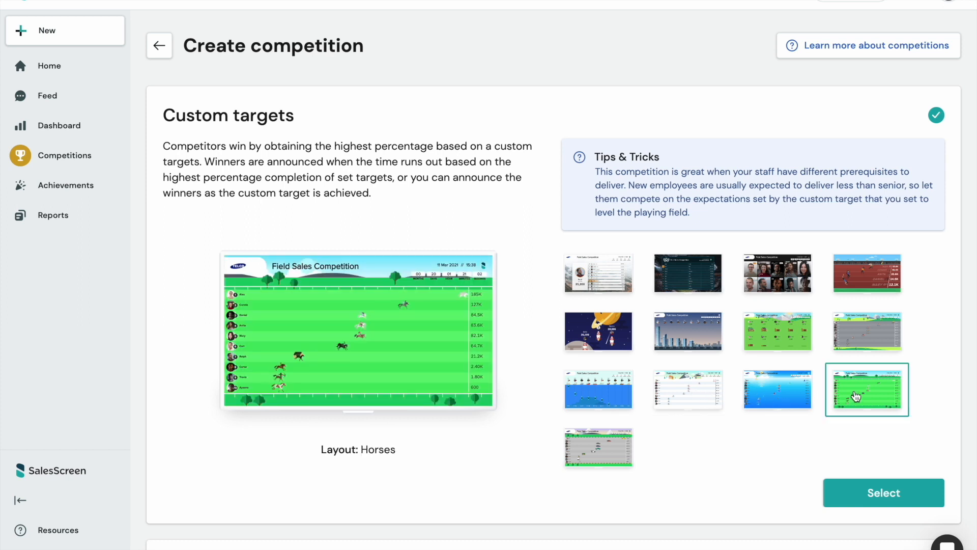
left_click(888, 483)
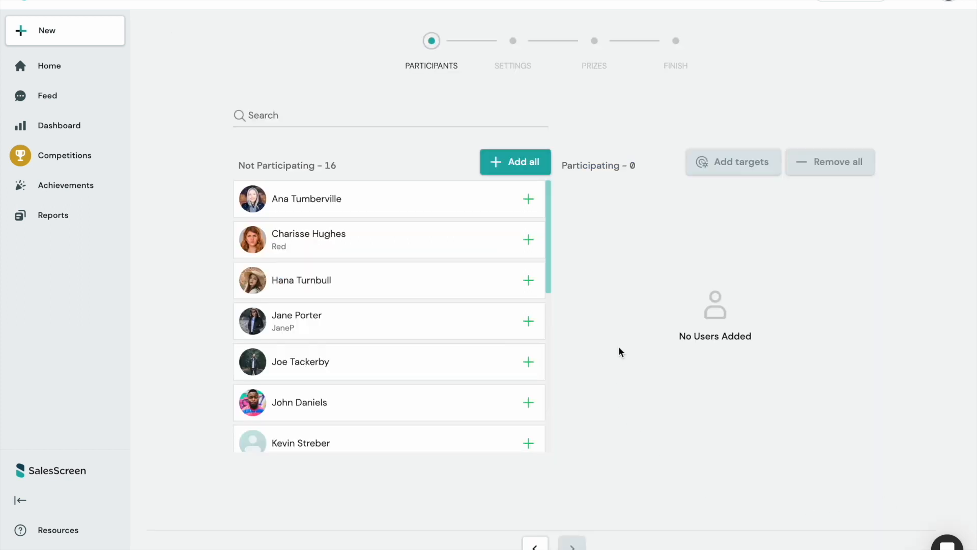
Add two people individually as participants and remove both of them again
left_click(530, 206)
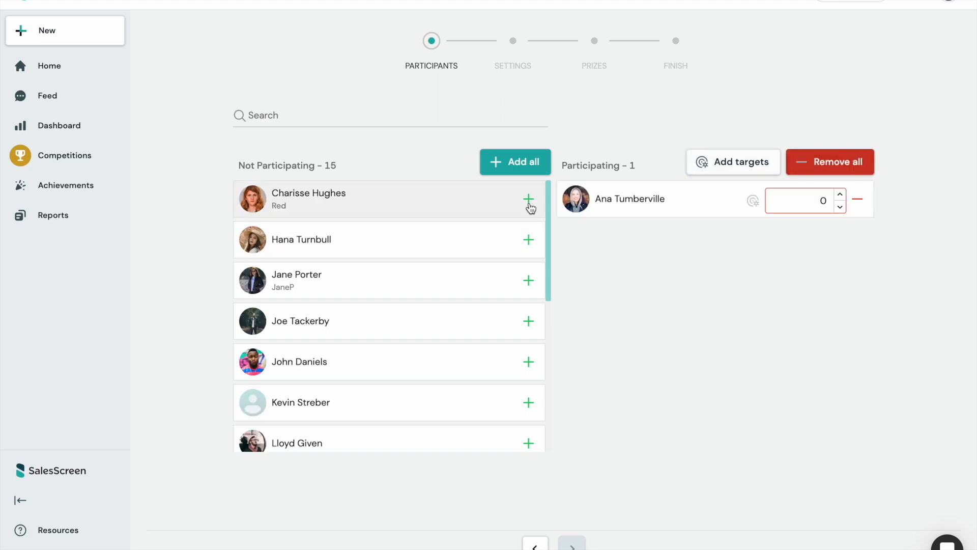
left_click(534, 241)
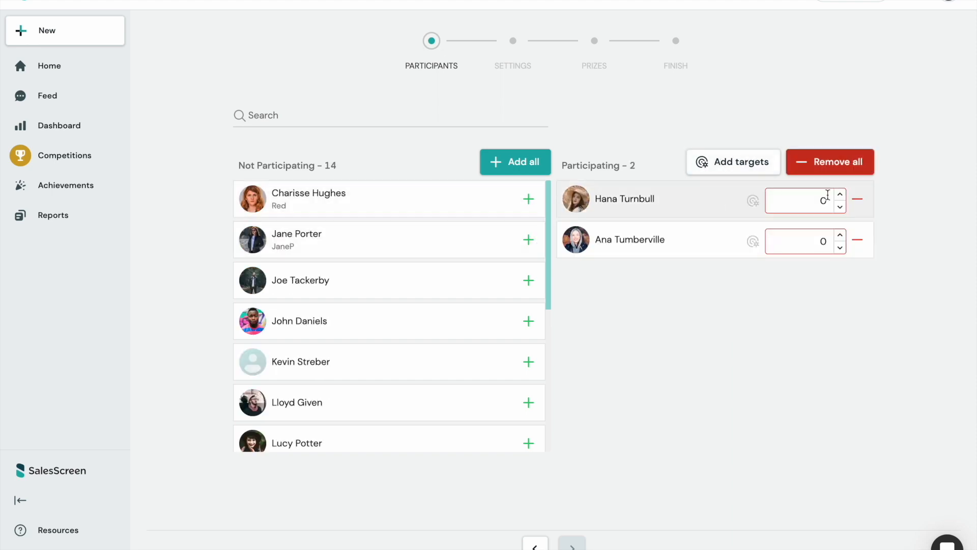
left_click(853, 205)
left_click(854, 206)
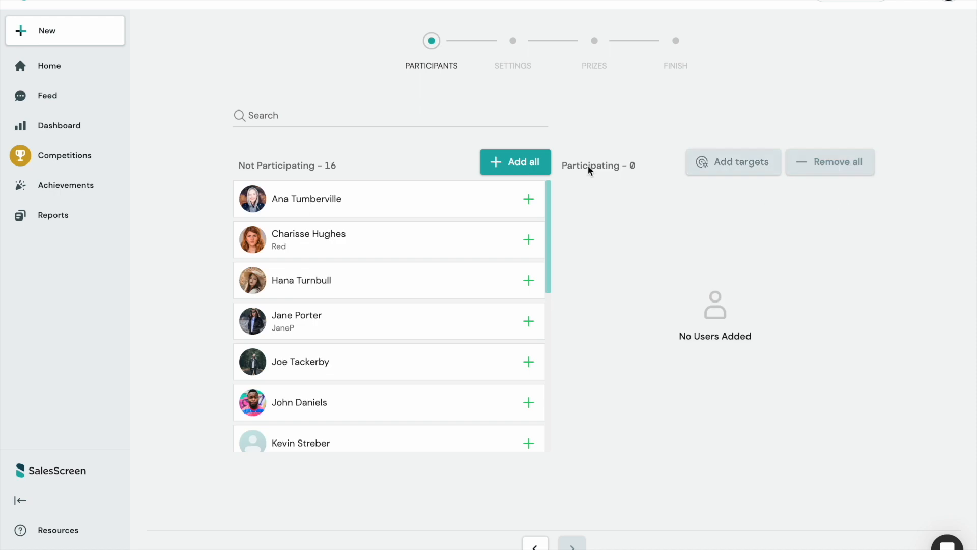
Add all available people to the competition as participants
left_click(534, 162)
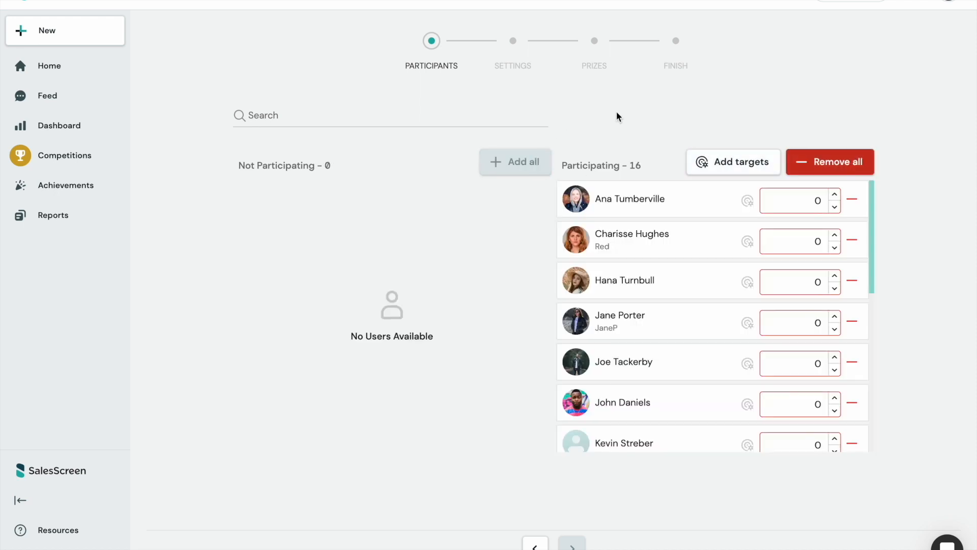
Set the individual targets of the first two participants to 6 each
left_click(835, 195)
left_click(835, 195)
left_click(835, 195)
left_click(835, 194)
left_click(835, 195)
left_click(834, 195)
left_click(835, 235)
left_click(836, 235)
left_click(836, 235)
left_click(835, 235)
left_click(836, 236)
left_click(835, 235)
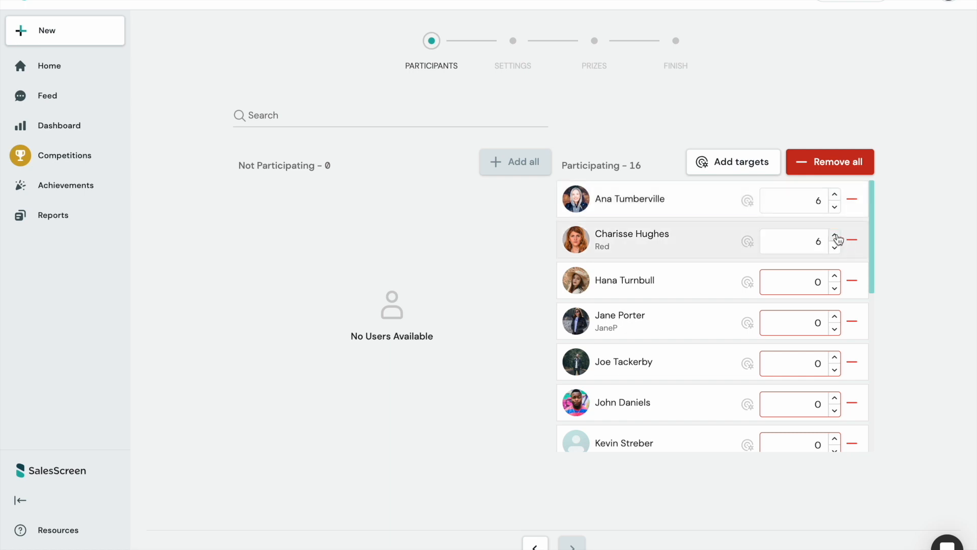
Reset the individual targets of the first two participants to 0
left_click(835, 248)
left_click(835, 249)
left_click(835, 249)
left_click(835, 248)
left_click(835, 248)
left_click(835, 248)
left_click(834, 208)
left_click(834, 208)
left_click(835, 207)
left_click(835, 208)
left_click(834, 207)
left_click(834, 208)
Add a target of 10 to all participants at once
left_click(748, 173)
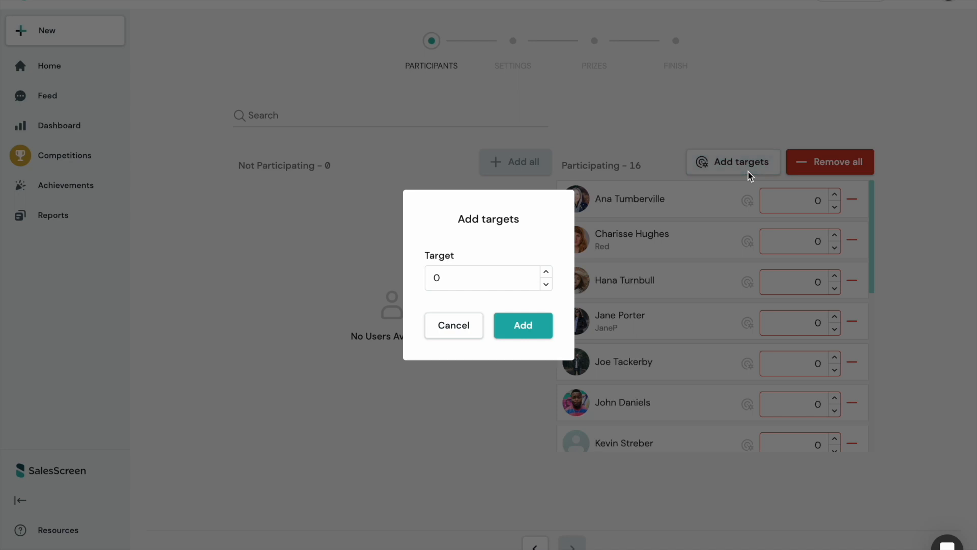
left_click(485, 280)
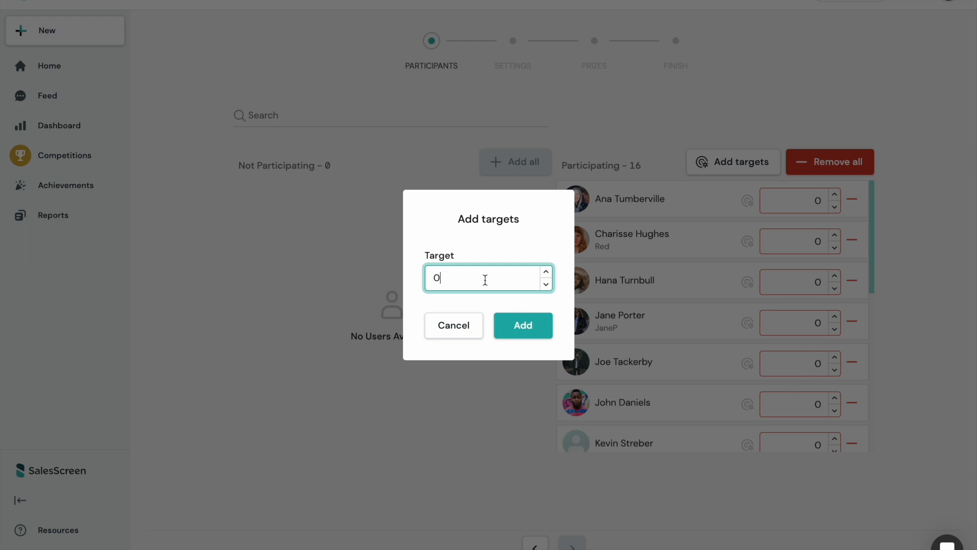
key("BackSpace")
type("10")
left_click(524, 328)
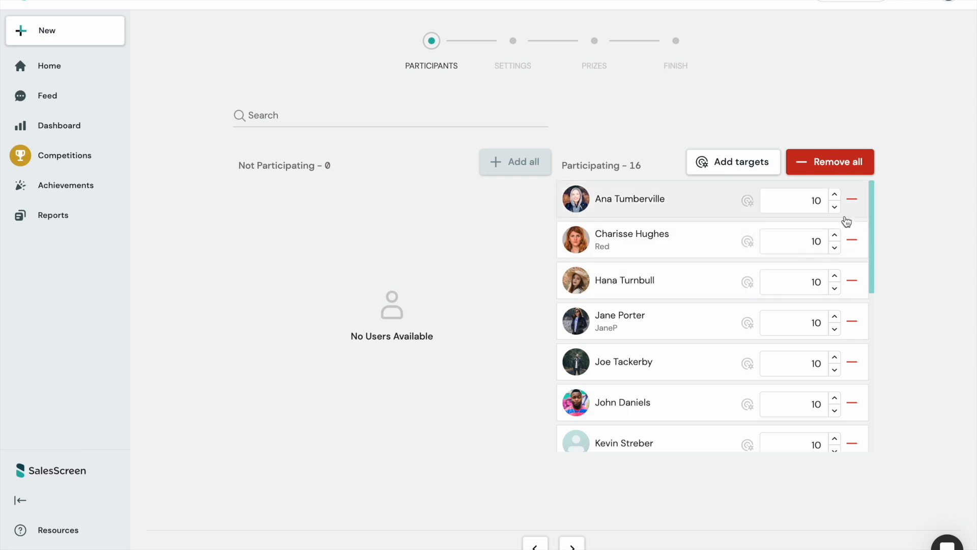
Raise the individual targets of the first two participants to 12 each
left_click(835, 196)
left_click(835, 196)
left_click(836, 236)
left_click(836, 236)
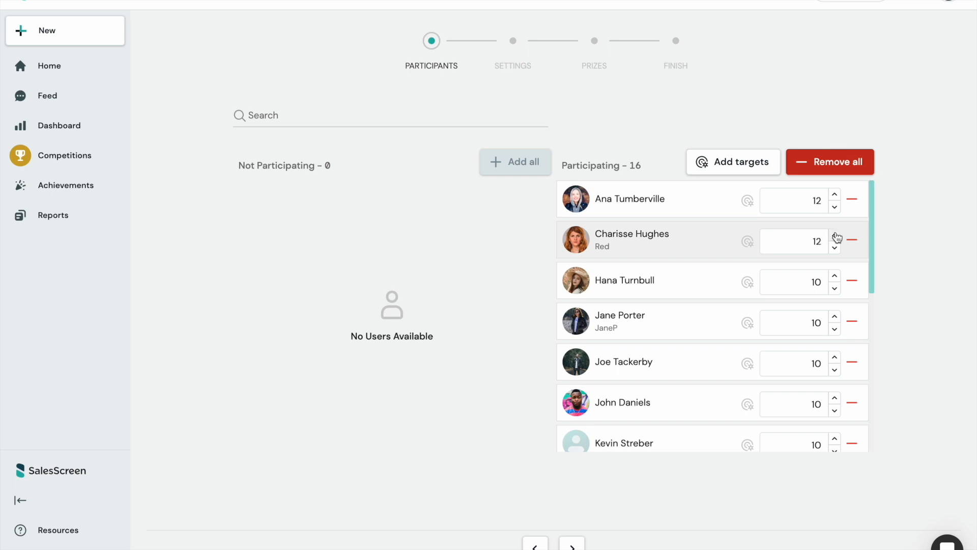
Lower the seventh listed participant's target to 8 and continue to the competition settings
scroll(815, 321, "down", 1)
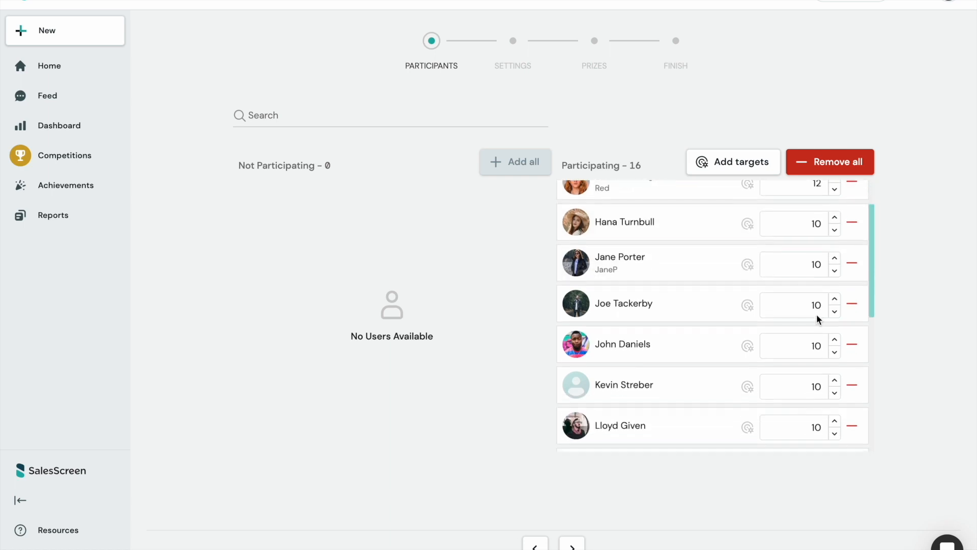
left_click(835, 392)
left_click(835, 393)
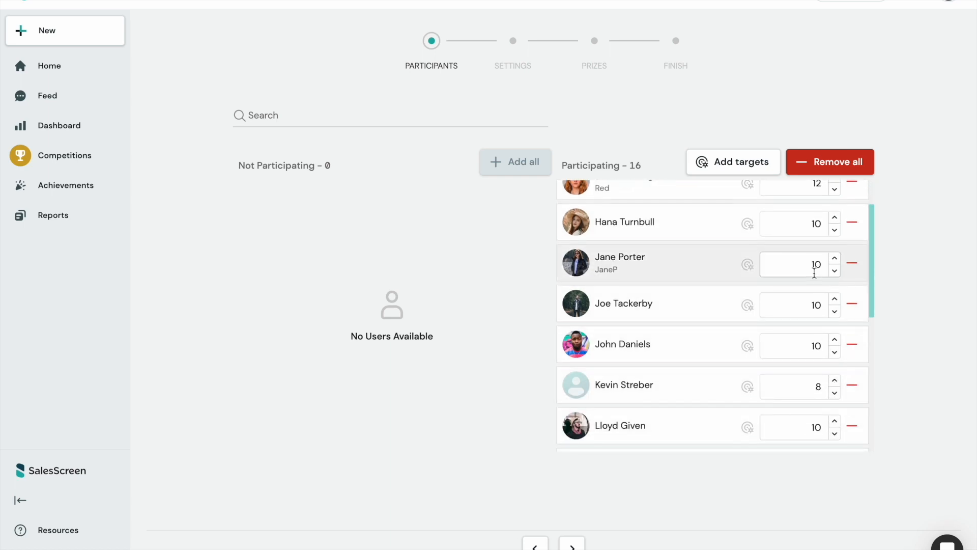
scroll(816, 275, "up", 1)
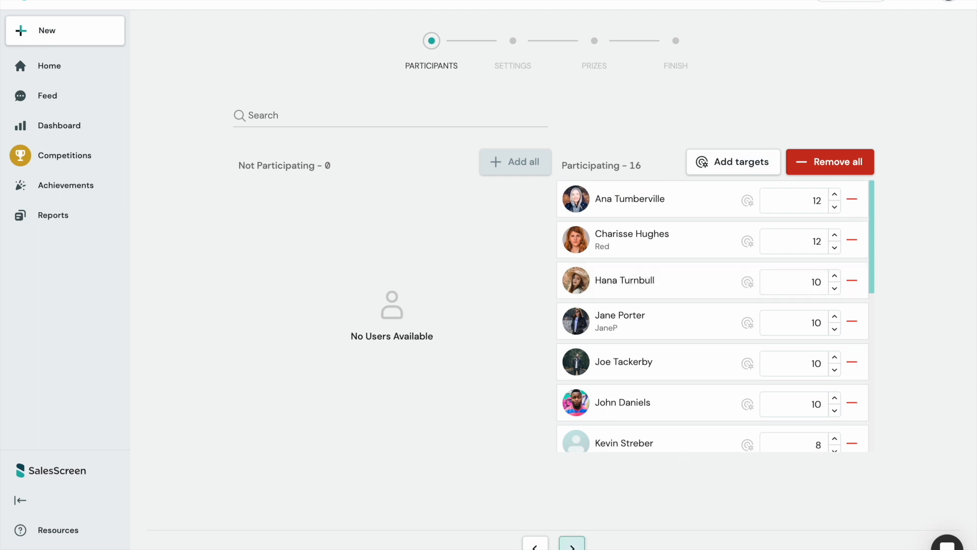
left_click(572, 545)
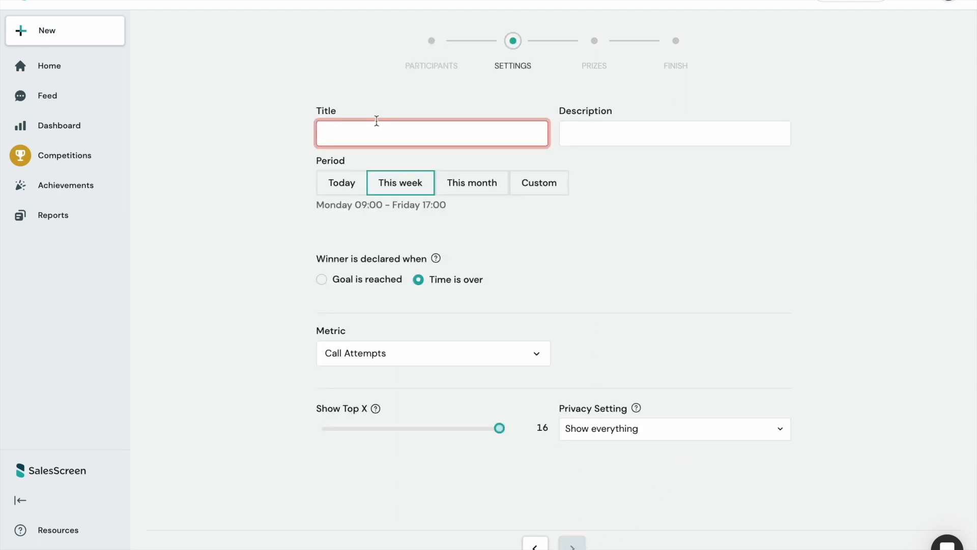
Title the competition "Book it!" followed by a horse emoji
type("Book it!")
key("ctrl+super+space")
left_click(436, 206)
Enter the description "Be the first to fill your calendar!" followed by a calendar emoji
left_click(648, 132)
type("Be the first to fill your calendar!")
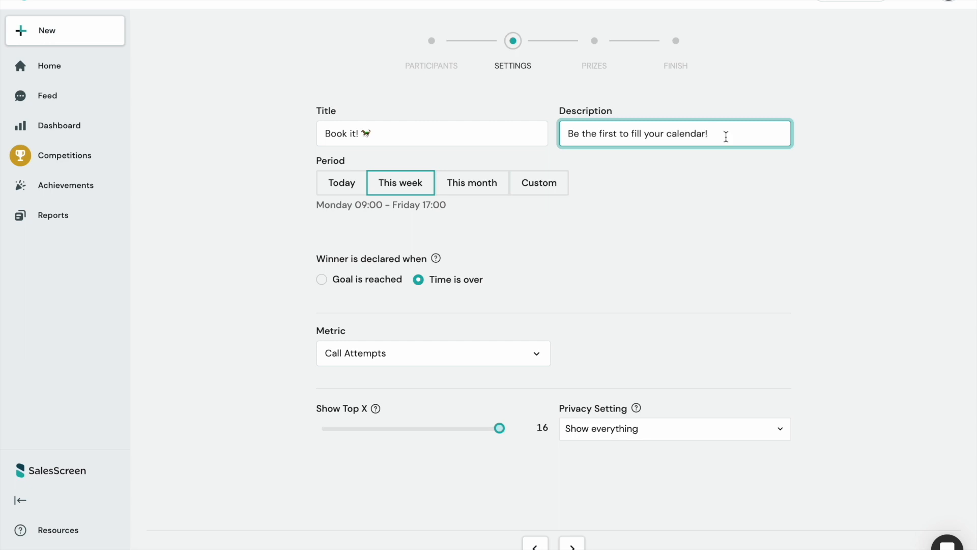
key("ctrl+super+space")
left_click(620, 227)
Try the Today and This month periods, and return the competition period to This week
left_click(404, 188)
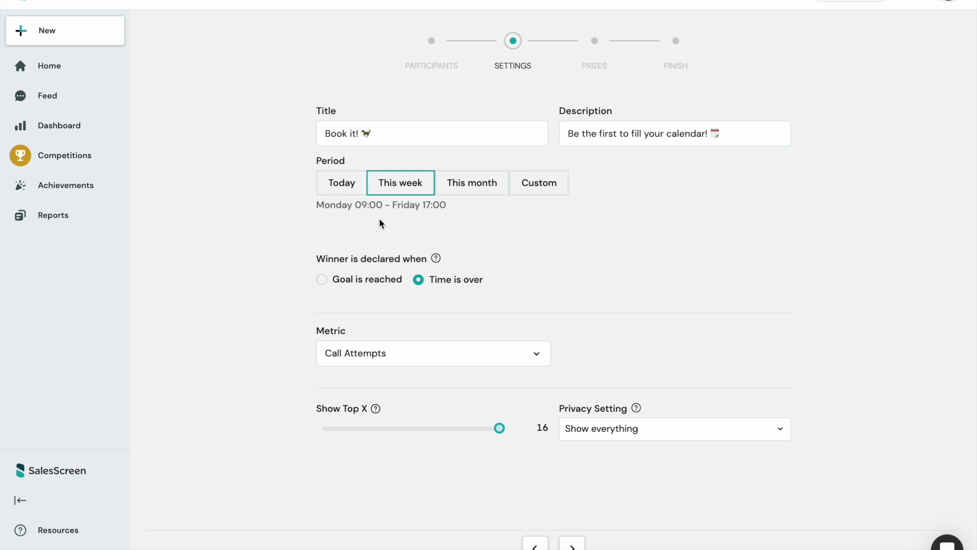
left_click(353, 192)
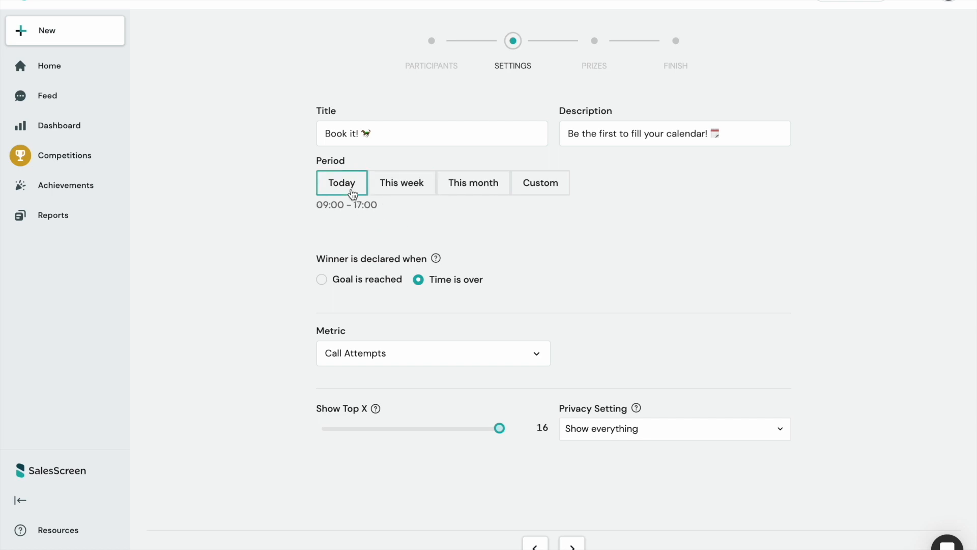
left_click(478, 191)
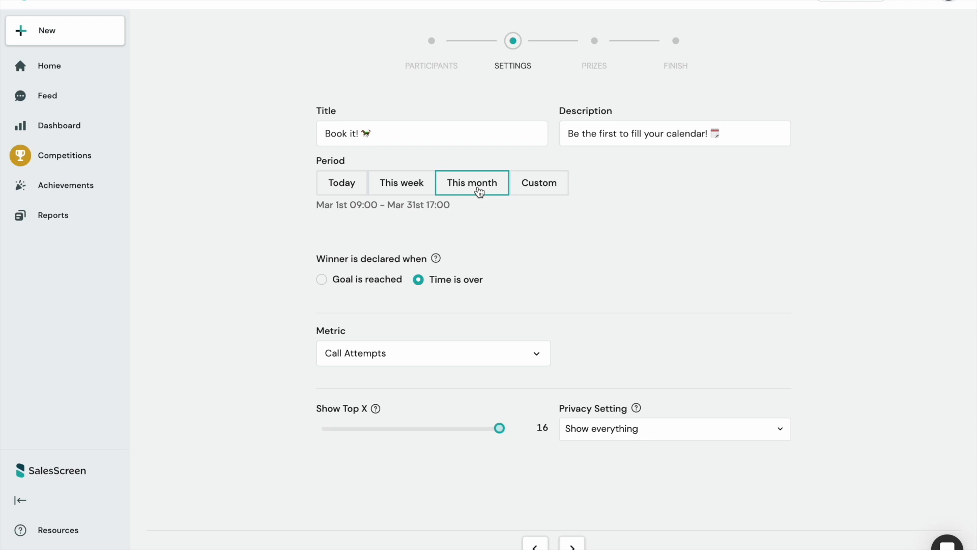
left_click(403, 192)
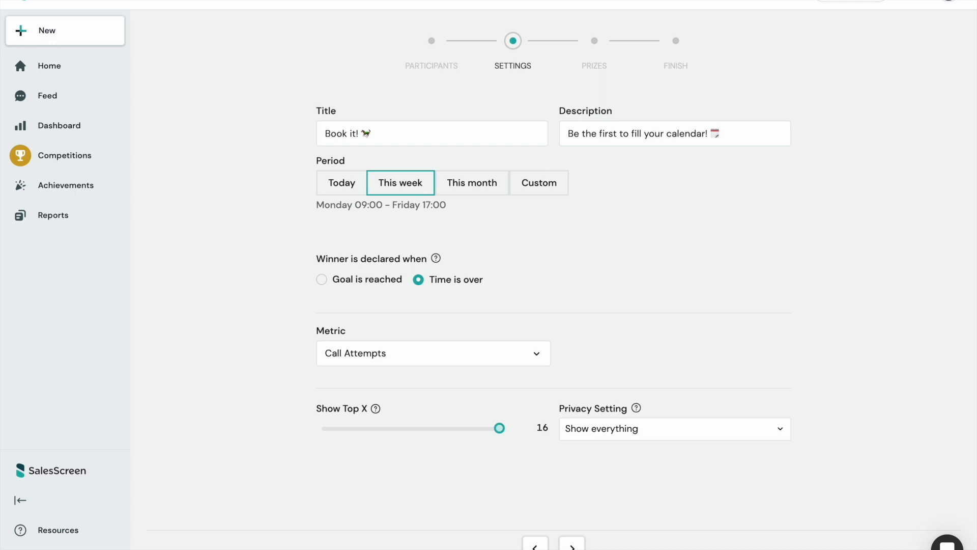
Declare the winner when the goal is reached and set the competition metric to Meetings Booked
left_click(322, 281)
left_click(538, 360)
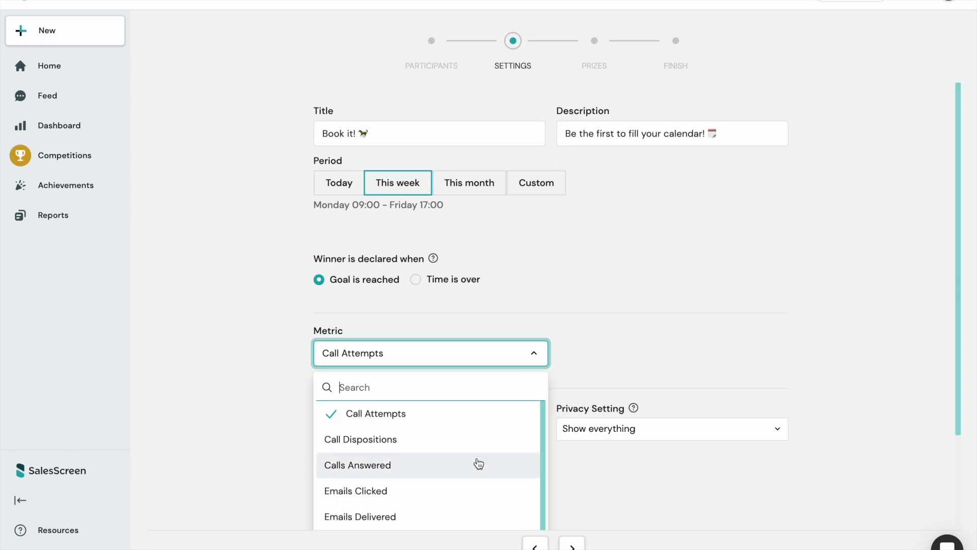
scroll(598, 496, "down", 1)
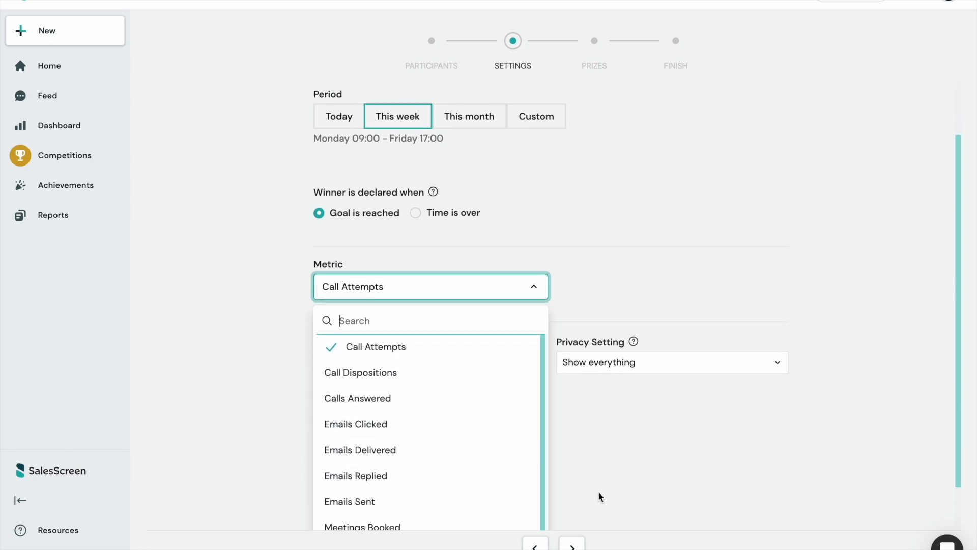
scroll(598, 497, "down", 1)
left_click(408, 482)
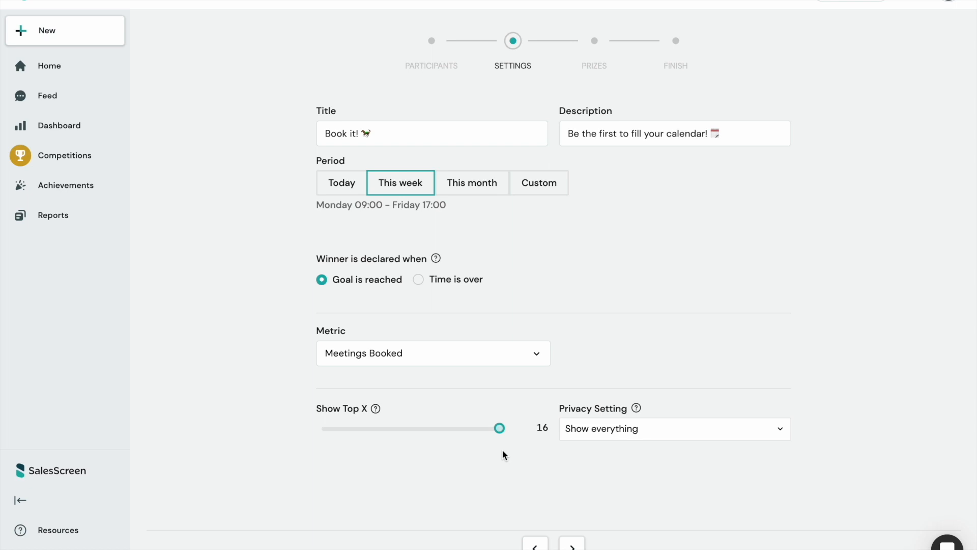
Limit Show Top X to 5 and set the privacy setting to Show progression only
left_click_drag(500, 430, 373, 435)
left_click(782, 431)
scroll(835, 428, "down", 1)
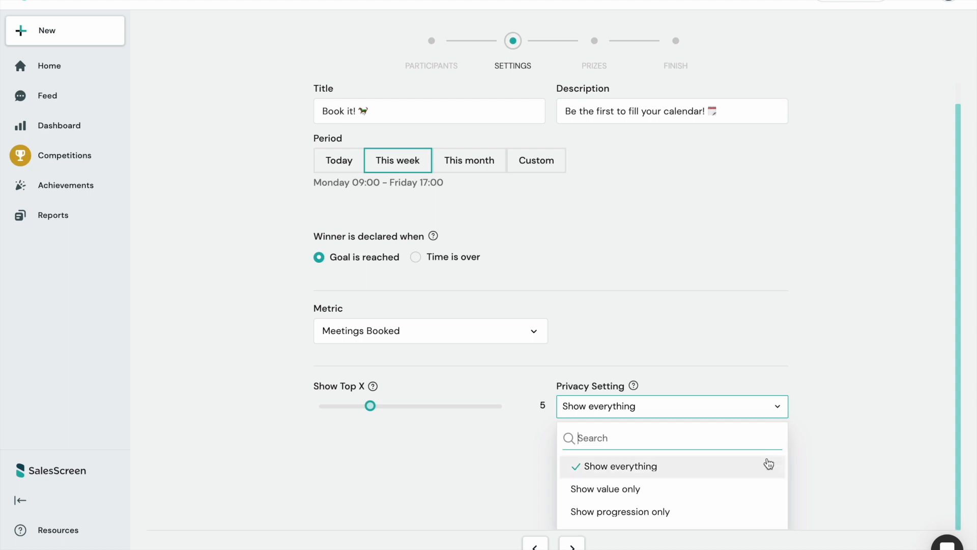
left_click(723, 511)
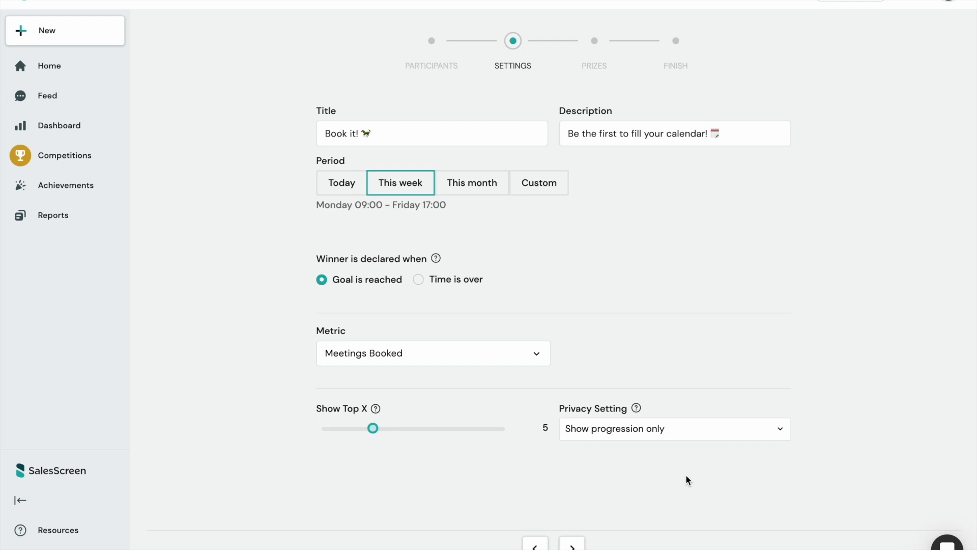
Continue to the prizes stage and set the number of prizes to 2
left_click(572, 544)
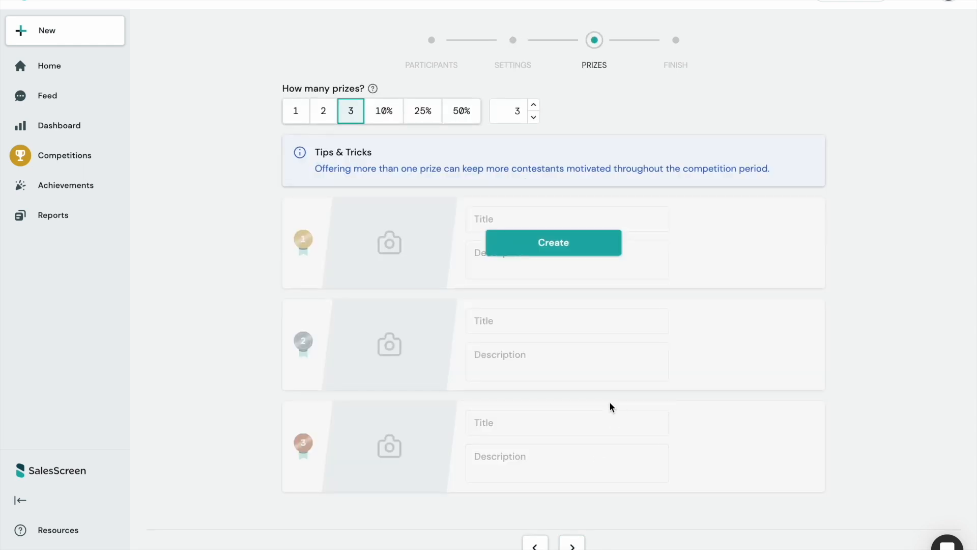
left_click(534, 118)
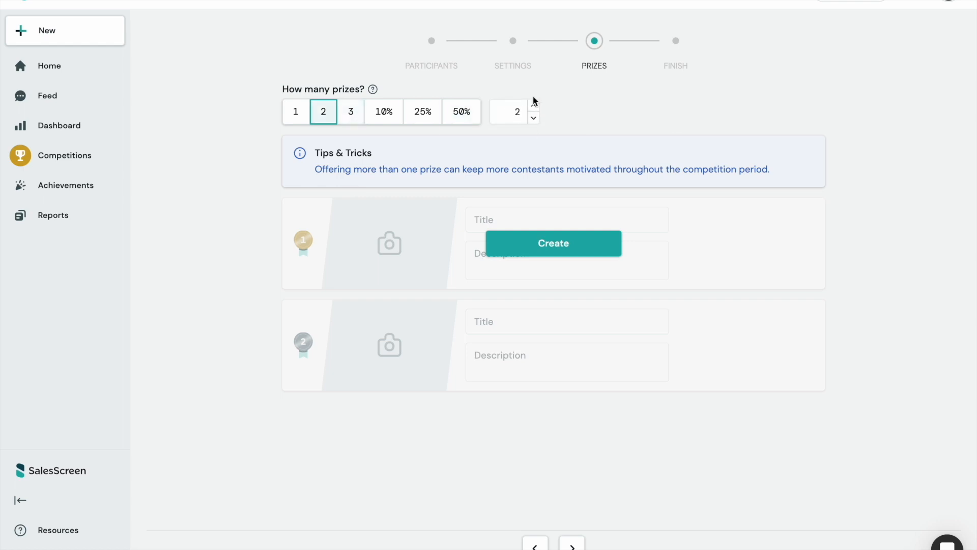
Set the number of prizes to 3
left_click(396, 114)
left_click(408, 119)
left_click(393, 117)
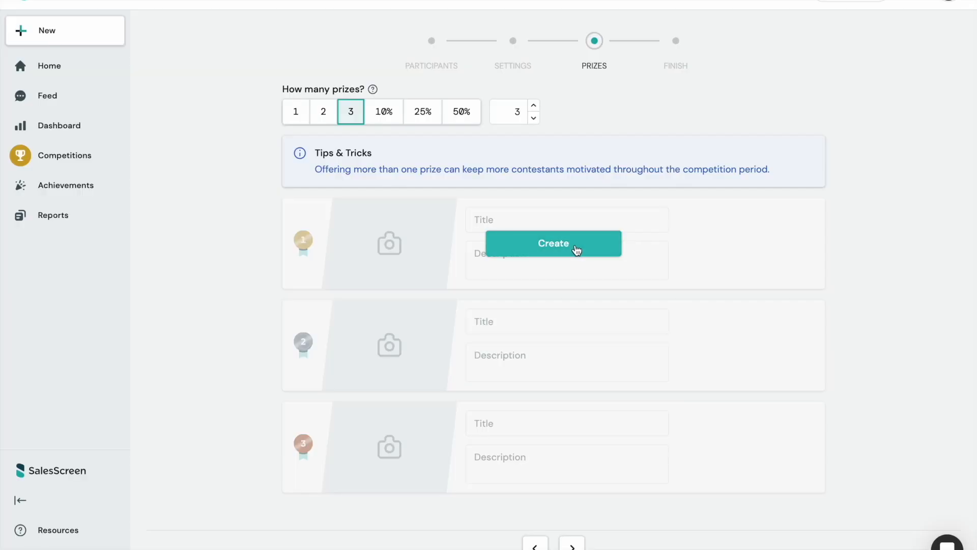
Create the prizes from the suggested prize images, choosing Gift Card for all three places
left_click(576, 249)
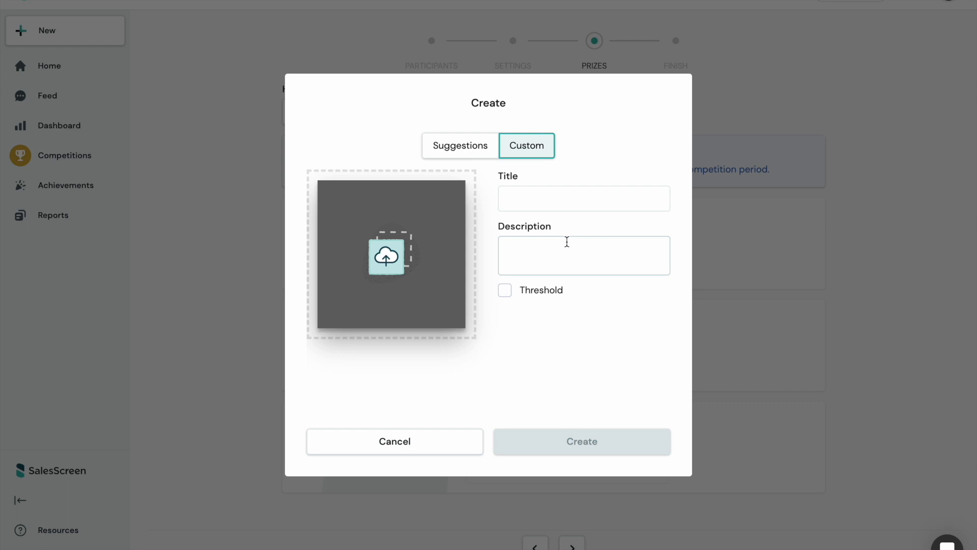
left_click(453, 149)
scroll(520, 261, "down", 5)
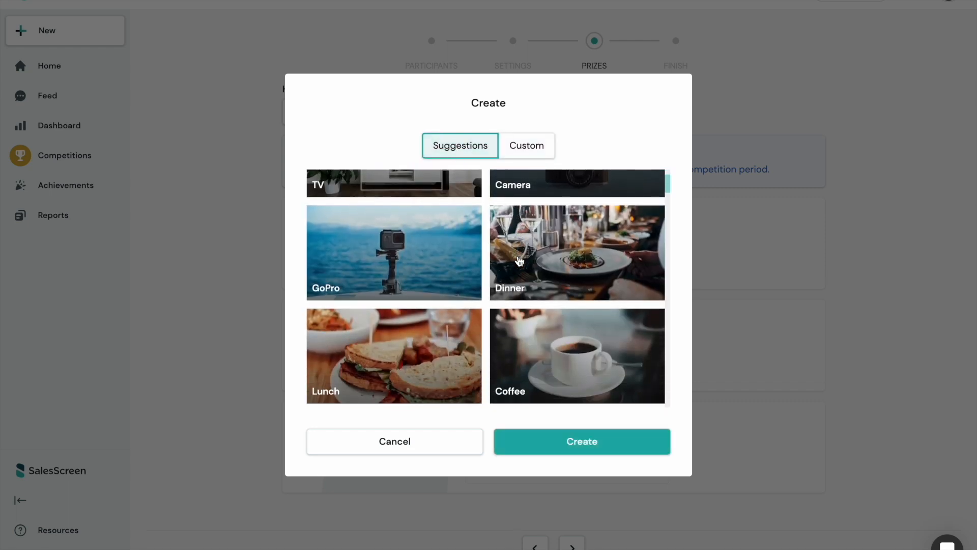
scroll(519, 261, "down", 10)
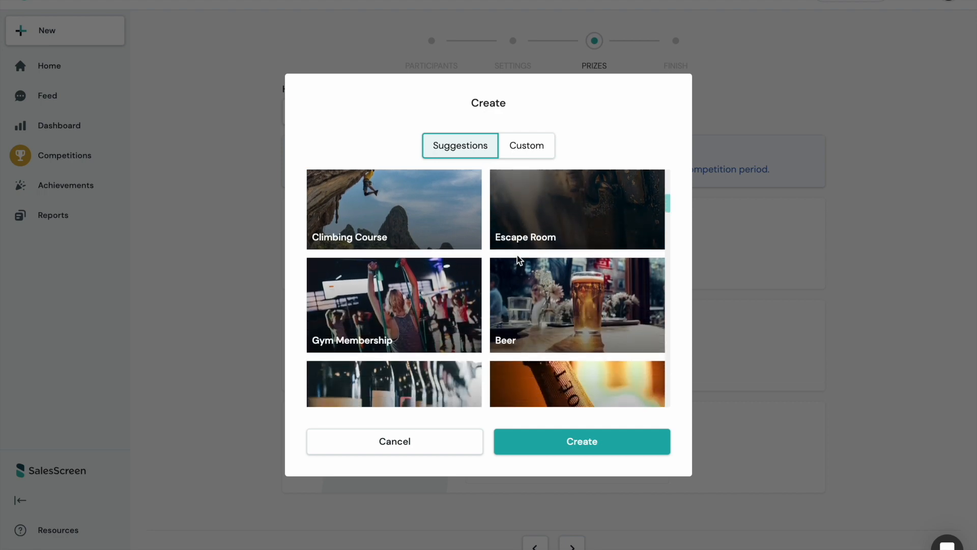
scroll(517, 255, "down", 9)
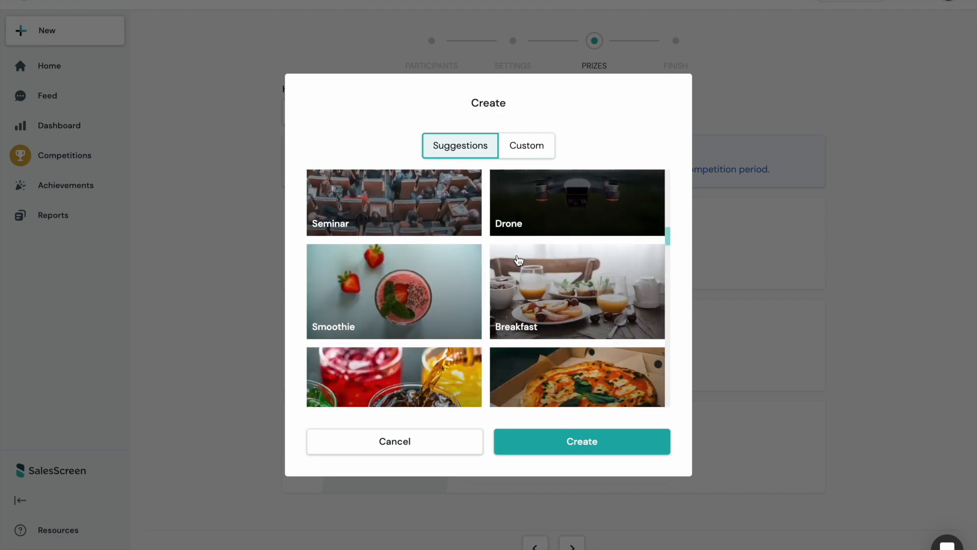
scroll(519, 260, "down", 9)
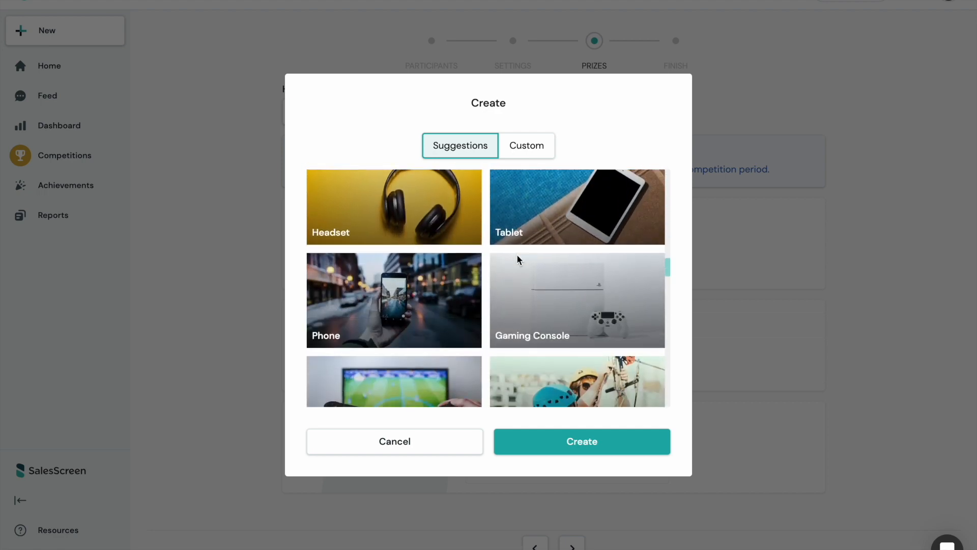
scroll(519, 260, "down", 9)
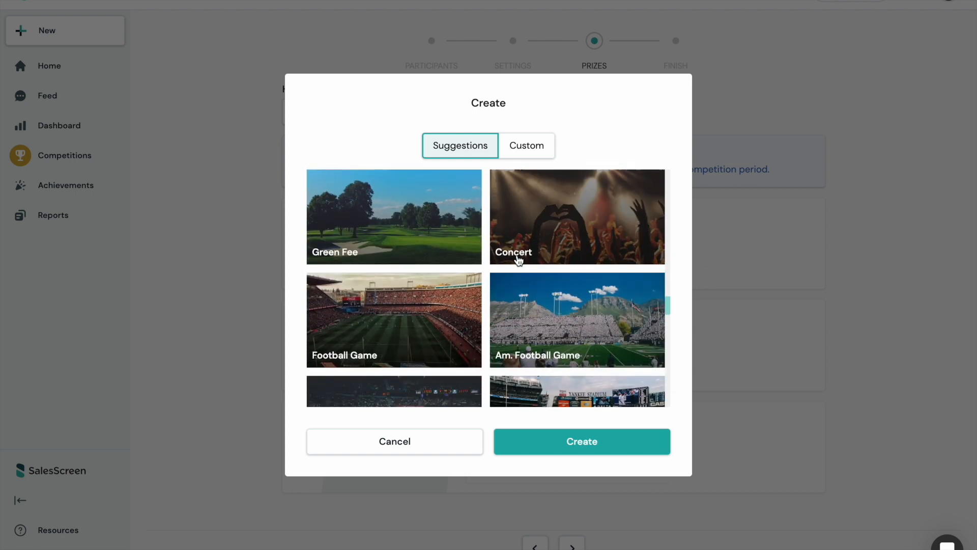
scroll(518, 260, "down", 8)
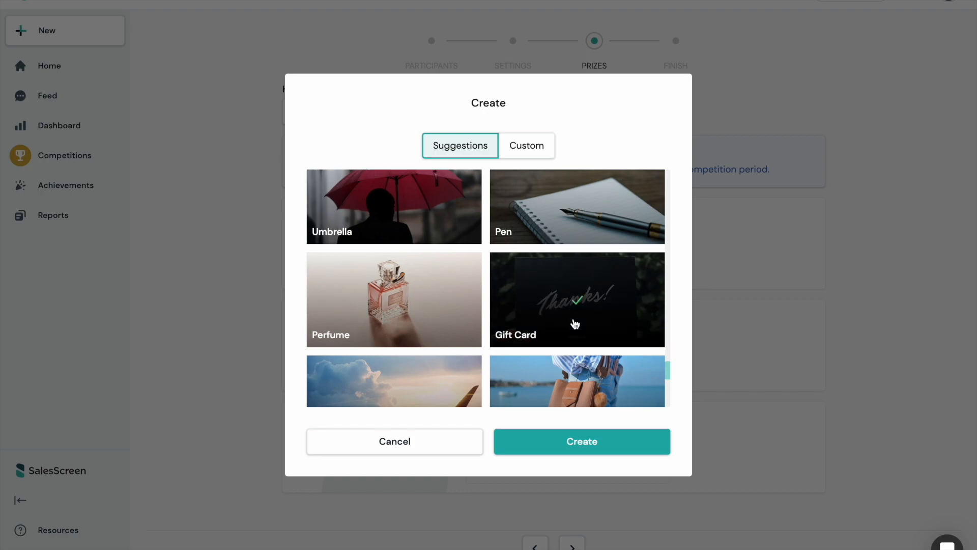
scroll(545, 305, "up", 9)
scroll(498, 306, "down", 2)
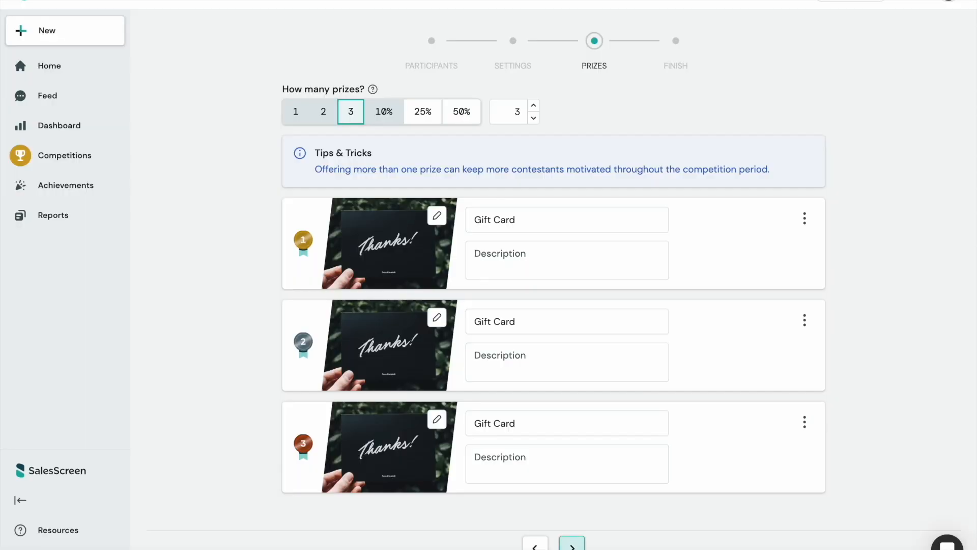
Continue to the finish stage and check the available playlists and feeds for publishing, keeping All and PLG - Outreach
left_click(573, 545)
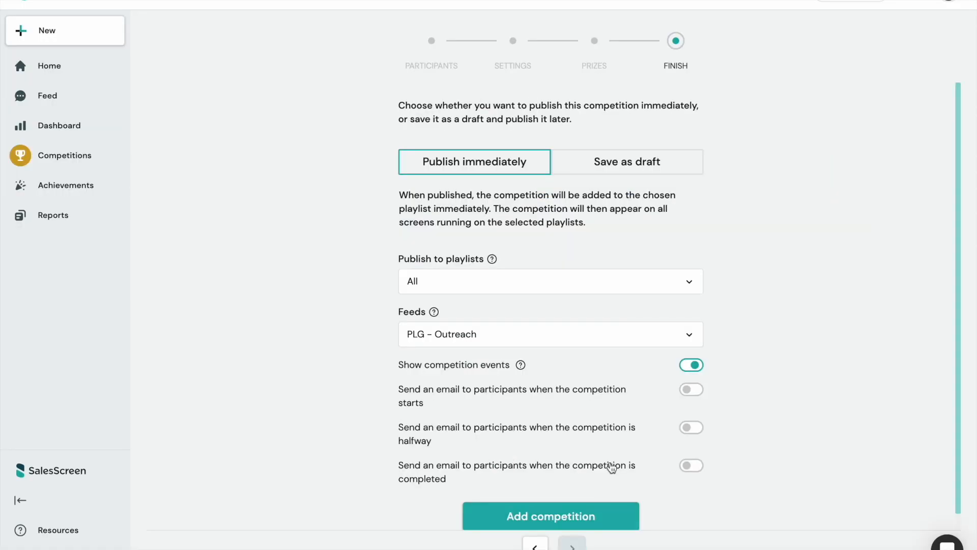
scroll(612, 391, "down", 1)
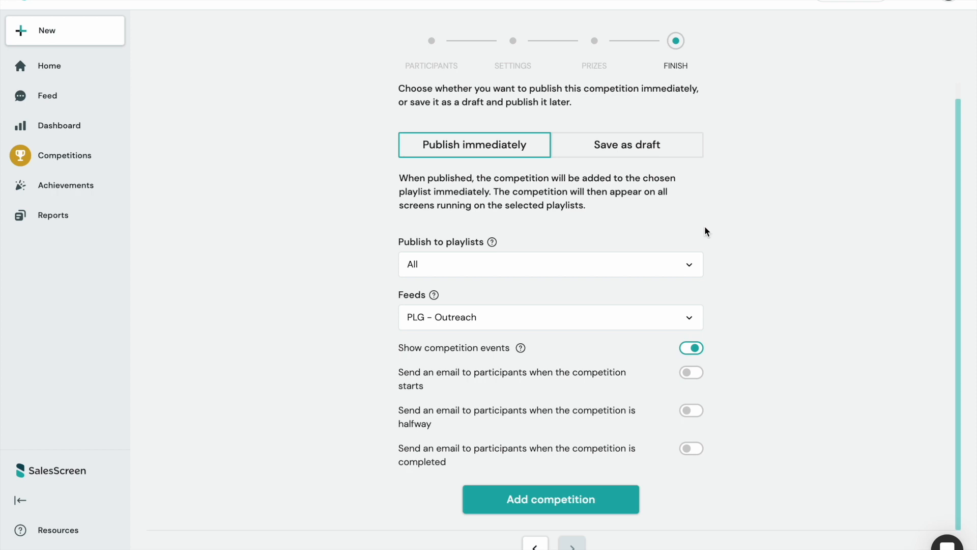
left_click(686, 269)
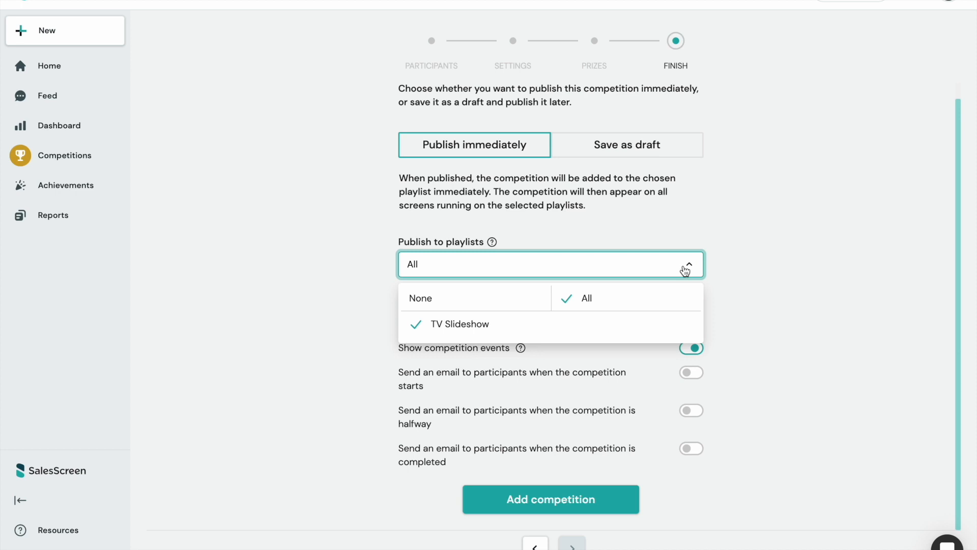
left_click(774, 264)
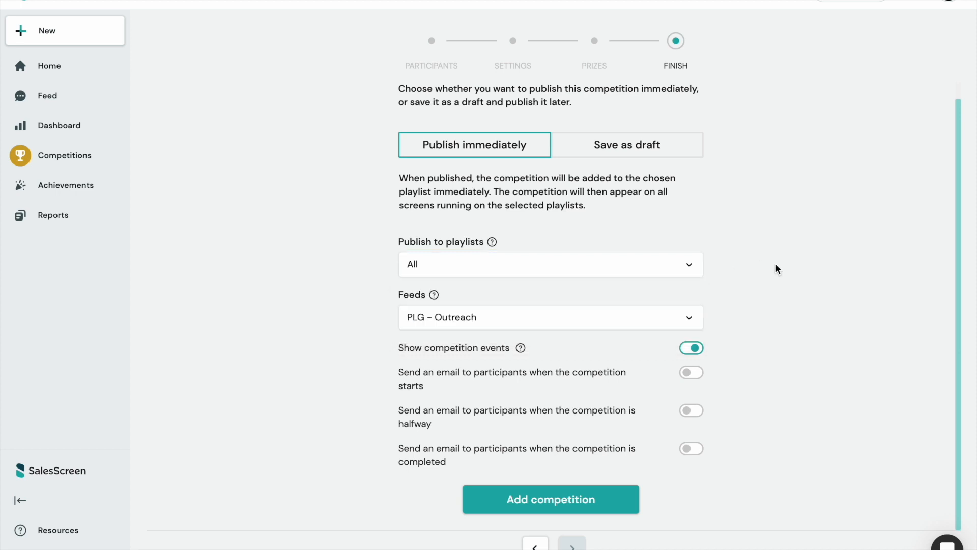
left_click(692, 319)
left_click(781, 320)
Add the competition with immediate publishing and view its Top leaderboard
left_click(587, 504)
scroll(585, 506, "down", 5)
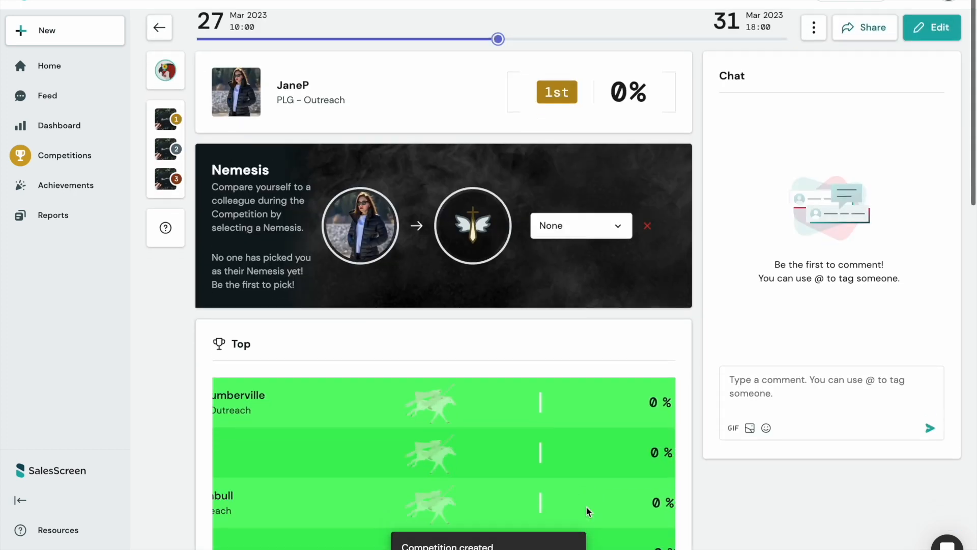
scroll(585, 506, "down", 3)
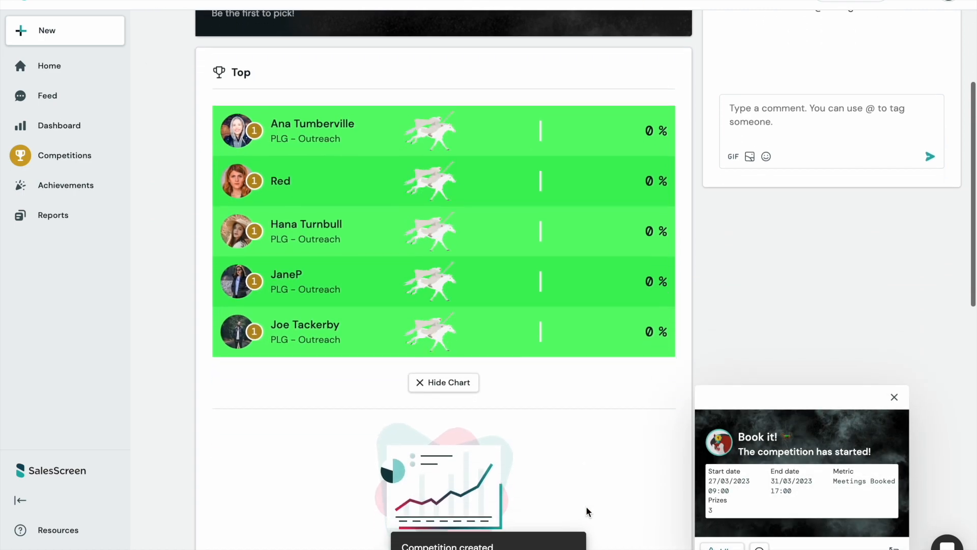